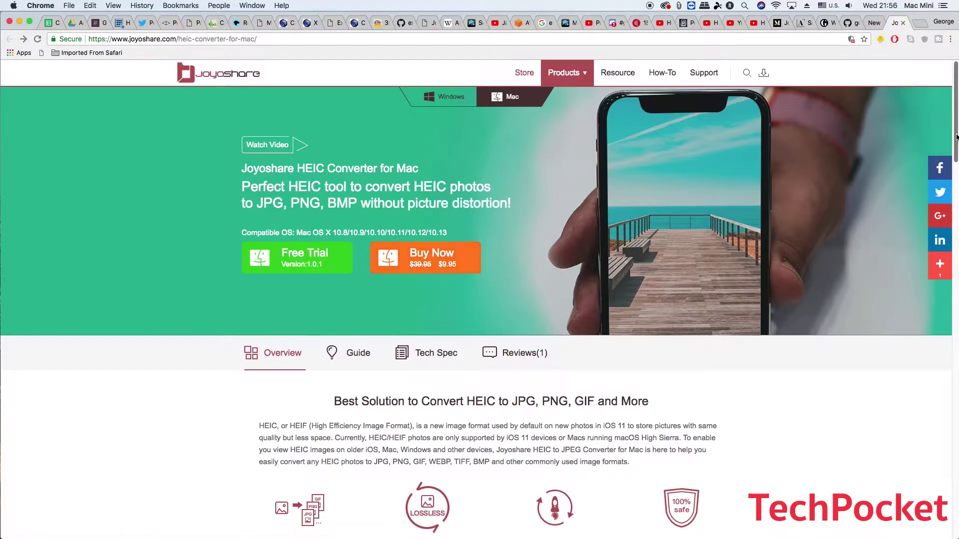
# Scroll the HEIC Converter for Mac product page and highlight its list of supported output formats.
pyautogui.moveTo(956, 138); pyautogui.dragTo(956, 203)
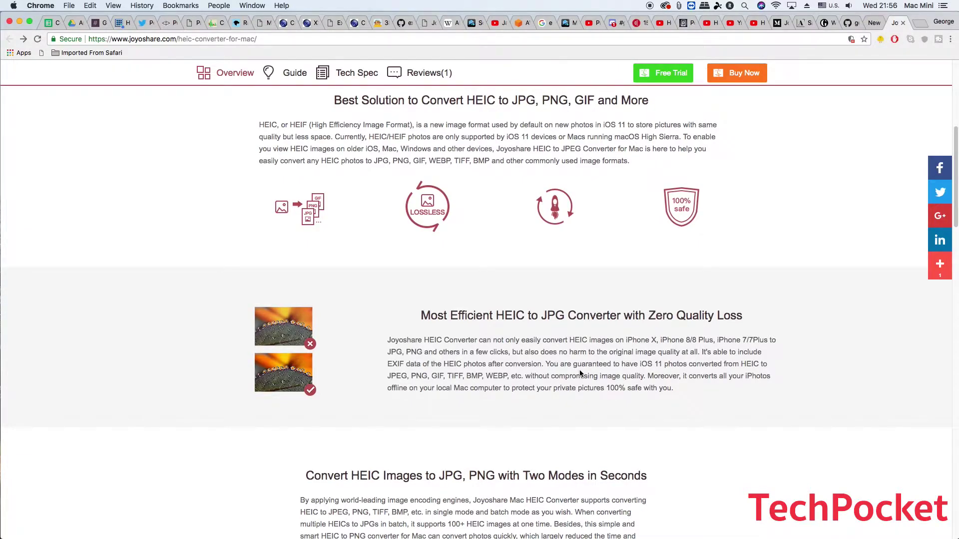
pyautogui.moveTo(508, 375); pyautogui.dragTo(391, 376)
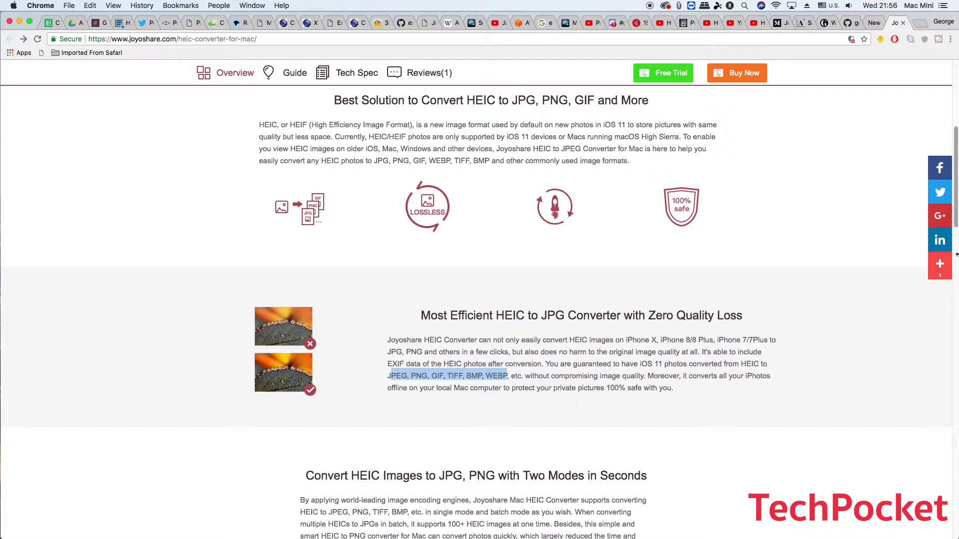
pyautogui.moveTo(953, 221); pyautogui.dragTo(954, 299)
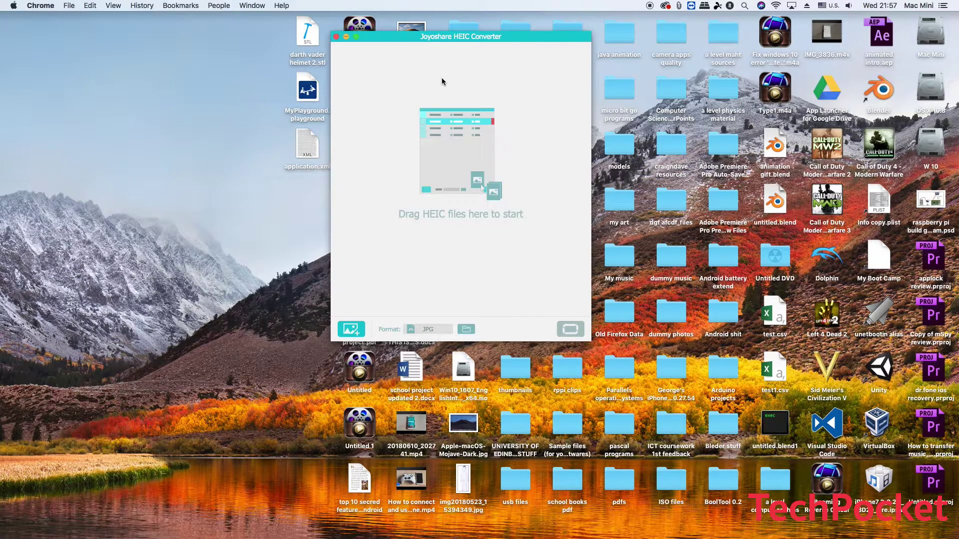
pyautogui.moveTo(88, 537)
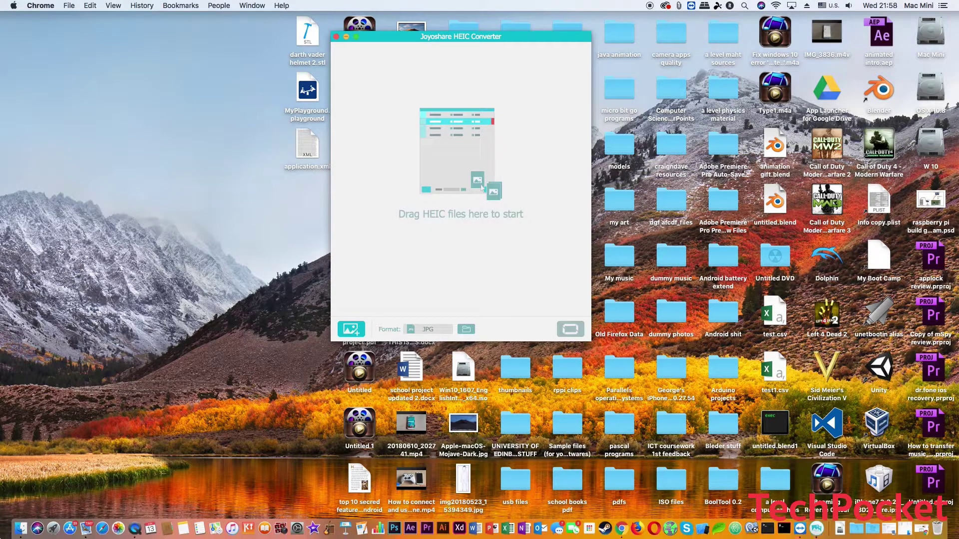
pyautogui.click(20, 530)
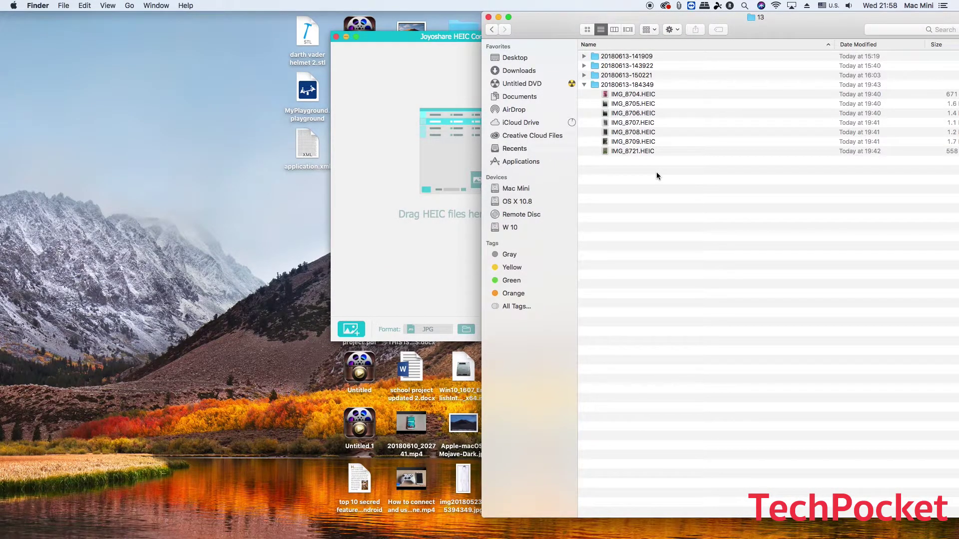
# Select all seven HEIC photos in Finder and drag them into the converter window.
pyautogui.moveTo(656, 172); pyautogui.dragTo(649, 97)
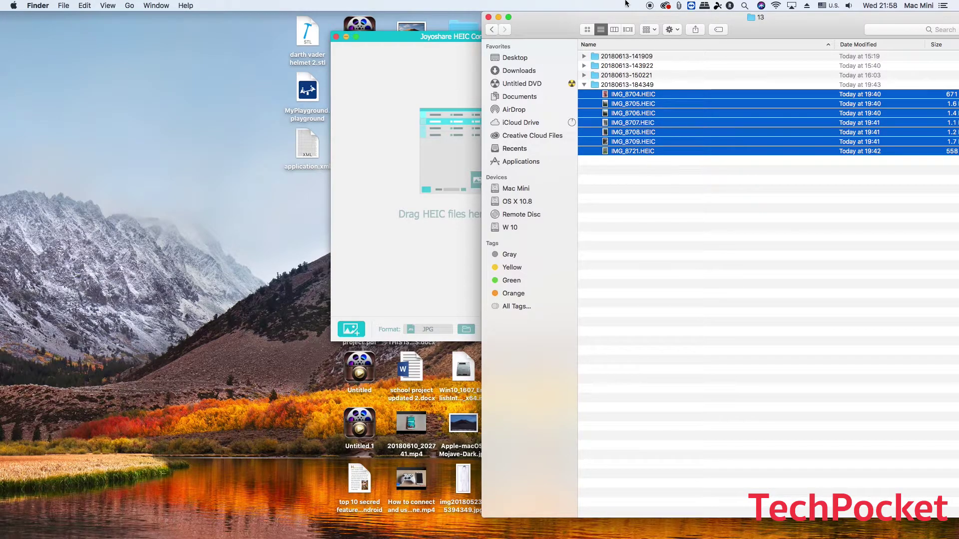
pyautogui.moveTo(666, 21); pyautogui.dragTo(744, 21)
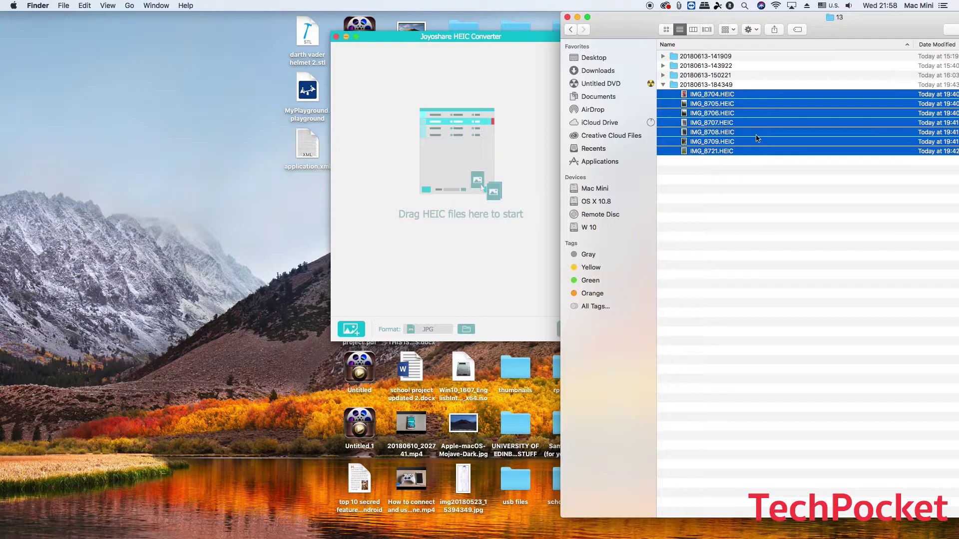
pyautogui.moveTo(756, 135); pyautogui.dragTo(450, 146)
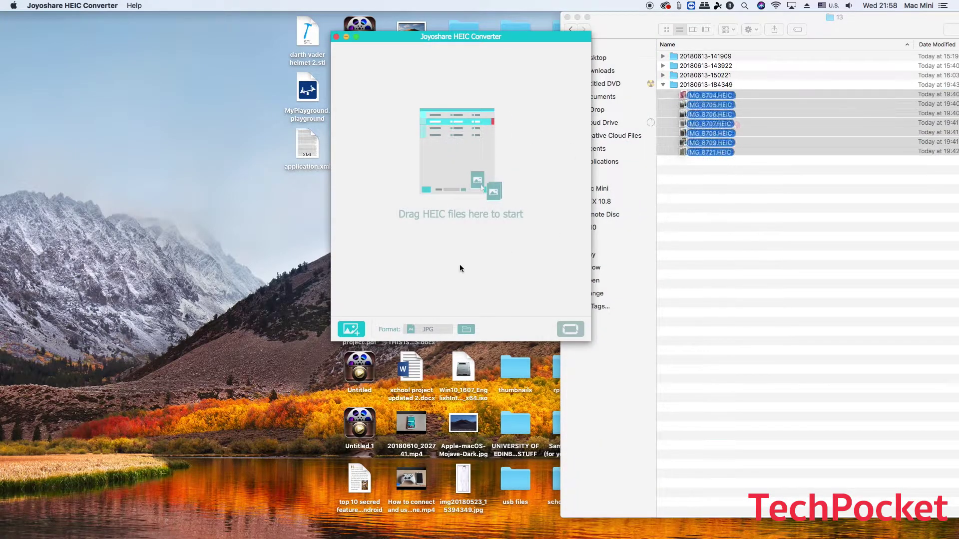
pyautogui.click(352, 328)
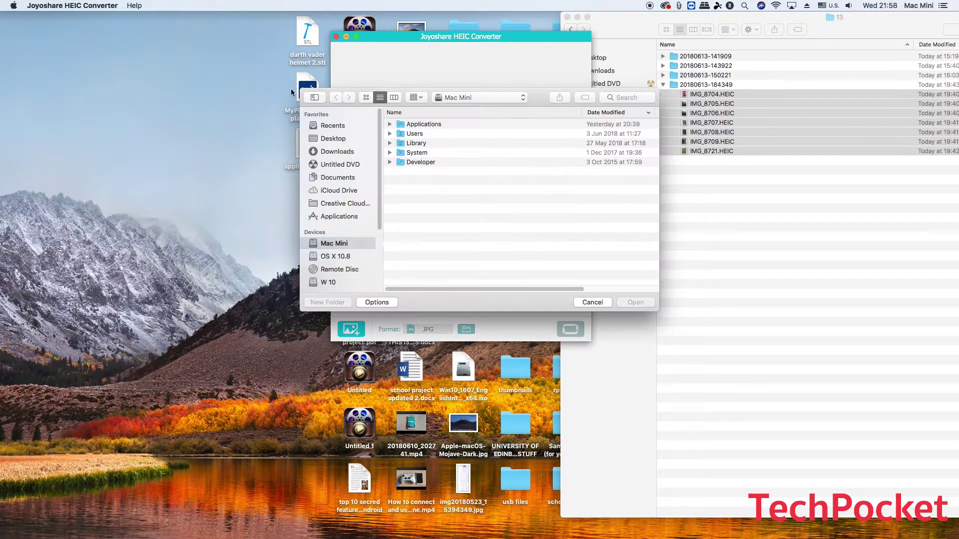
pyautogui.click(572, 300)
# Confirm JPG output at quality 100 in Format Setting with Output all images enabled.
pyautogui.moveTo(712, 122); pyautogui.dragTo(493, 177)
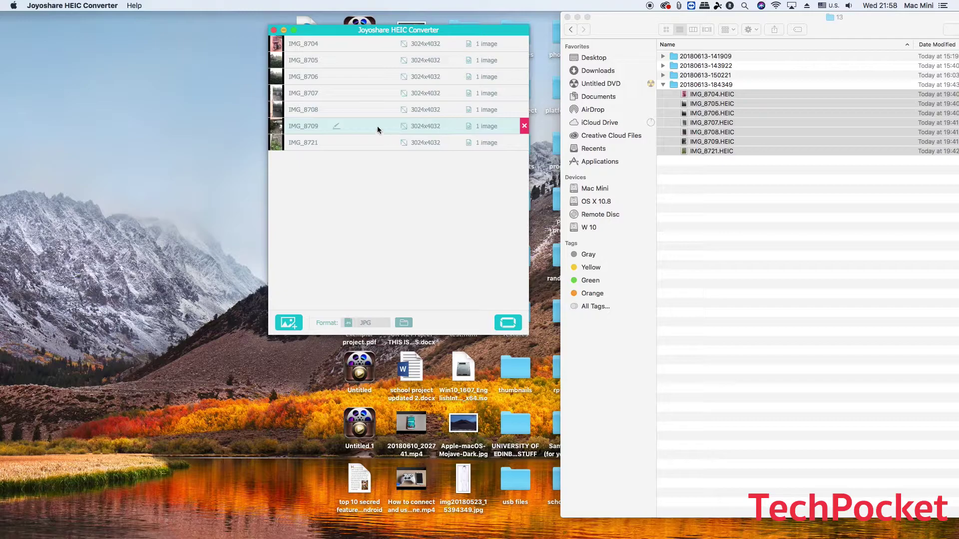
pyautogui.click(355, 323)
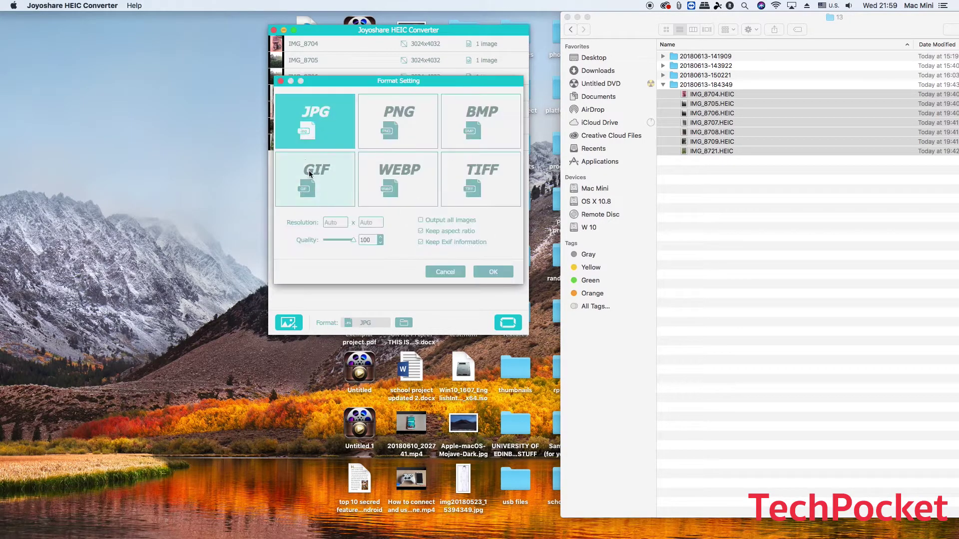
pyautogui.click(421, 219)
pyautogui.click(484, 272)
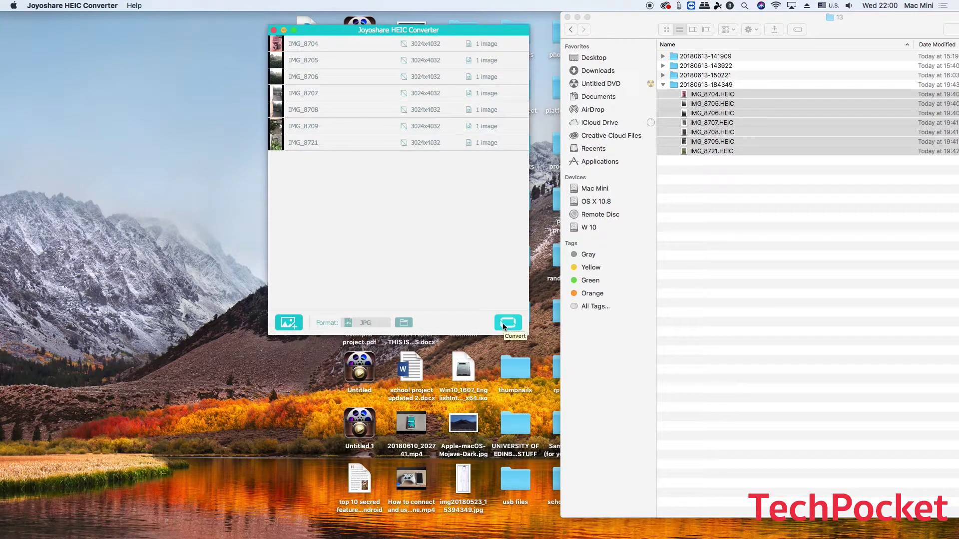
# Convert the seven photos to JPG and position the Converted folder window listing IMG_8704.jpg–IMG_8721.jpg.
pyautogui.click(502, 323)
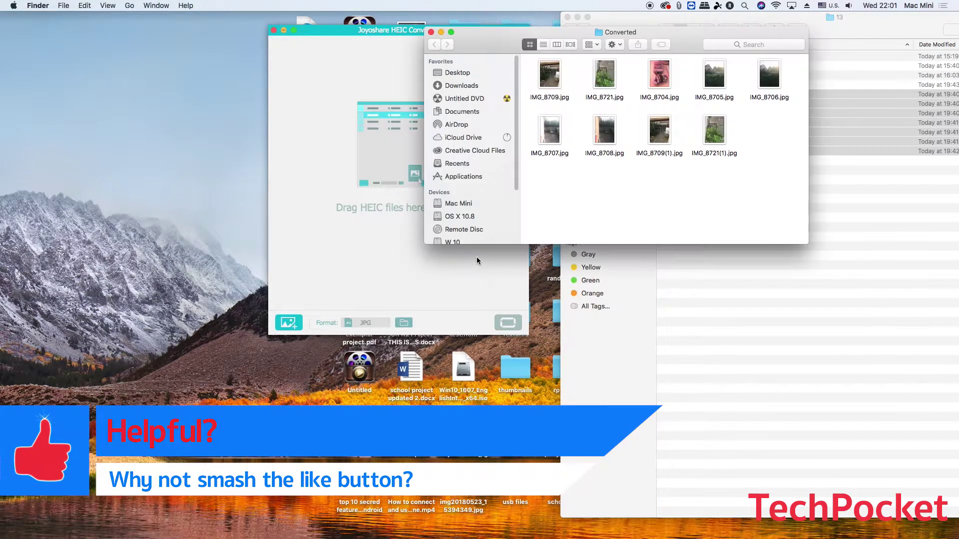
pyautogui.moveTo(649, 32); pyautogui.dragTo(563, 33)
pyautogui.moveTo(711, 77); pyautogui.dragTo(464, 75)
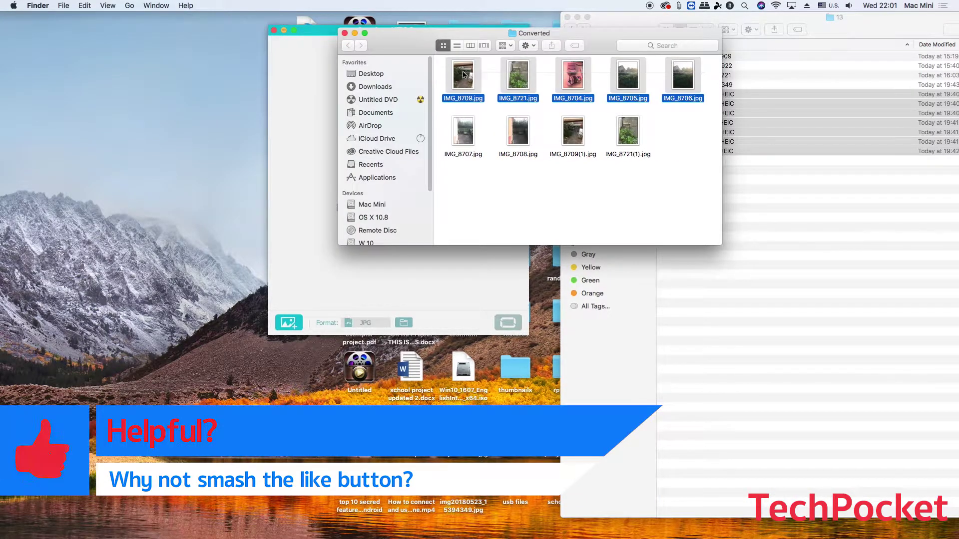
pyautogui.click(572, 168)
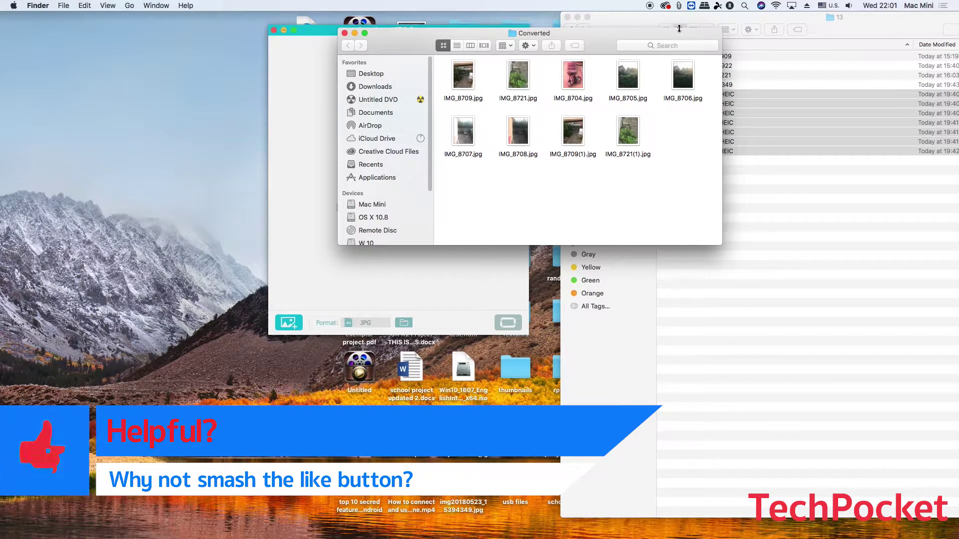
pyautogui.moveTo(679, 28); pyautogui.dragTo(517, 12)
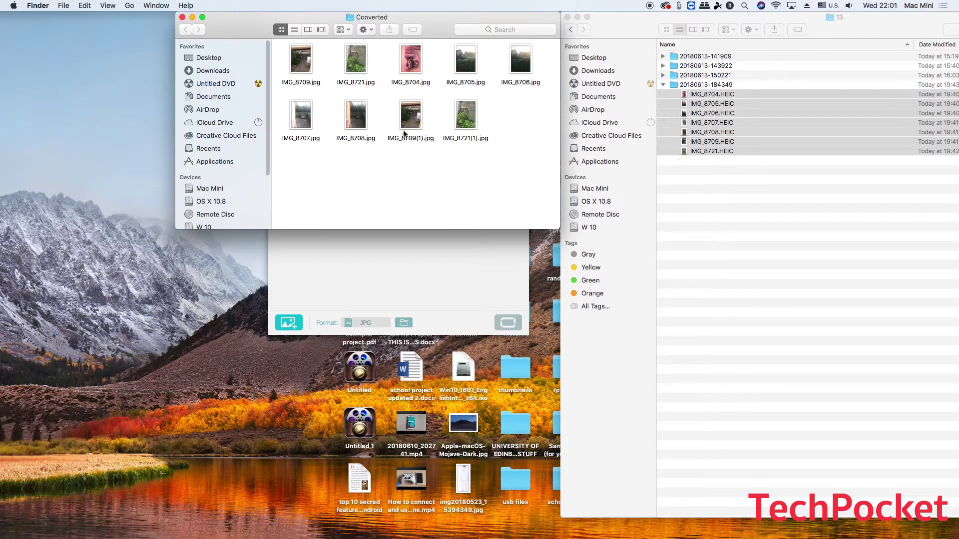
pyautogui.doubleClick(707, 151)
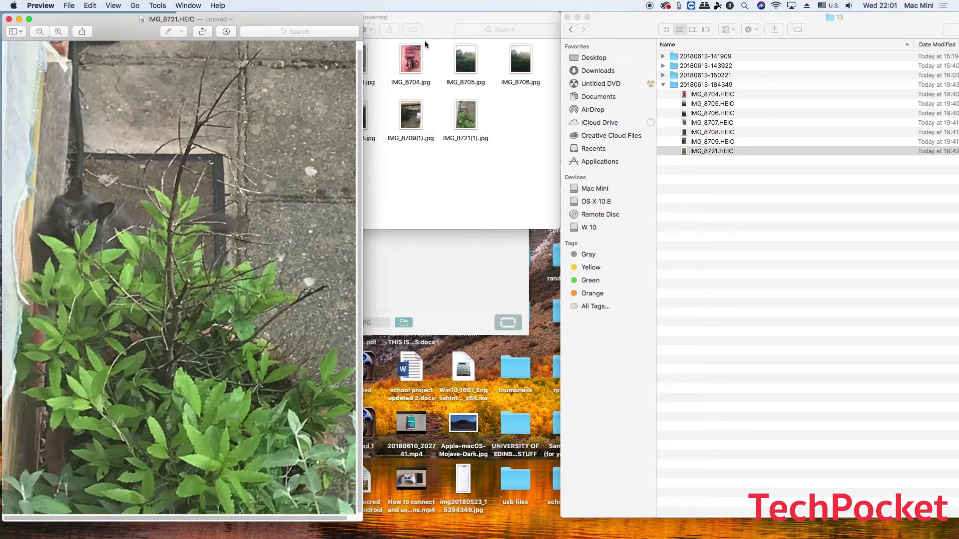
pyautogui.moveTo(427, 29); pyautogui.dragTo(684, 30)
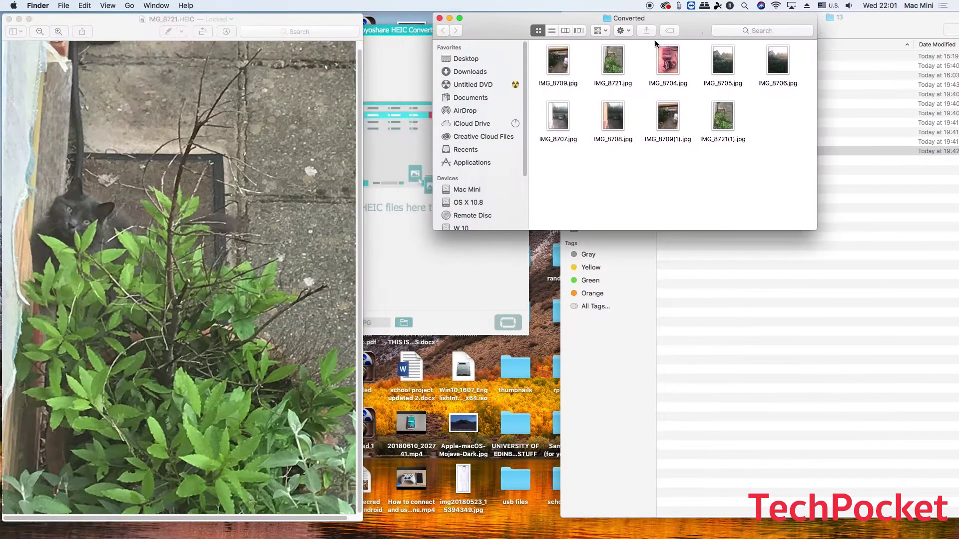
pyautogui.click(610, 60)
pyautogui.doubleClick(609, 60)
pyautogui.moveTo(605, 18); pyautogui.dragTo(615, 18)
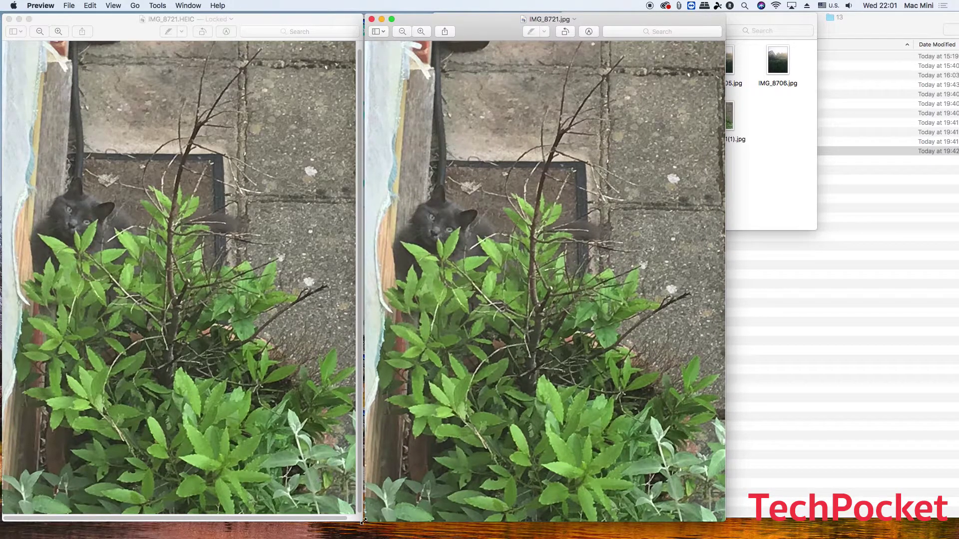
pyautogui.moveTo(362, 521); pyautogui.dragTo(364, 523)
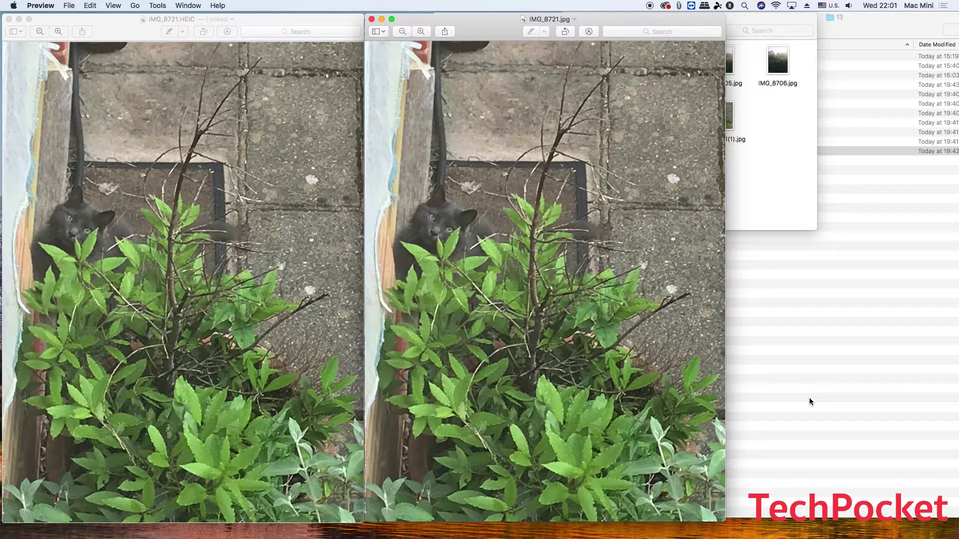
pyautogui.click(9, 19)
pyautogui.click(371, 19)
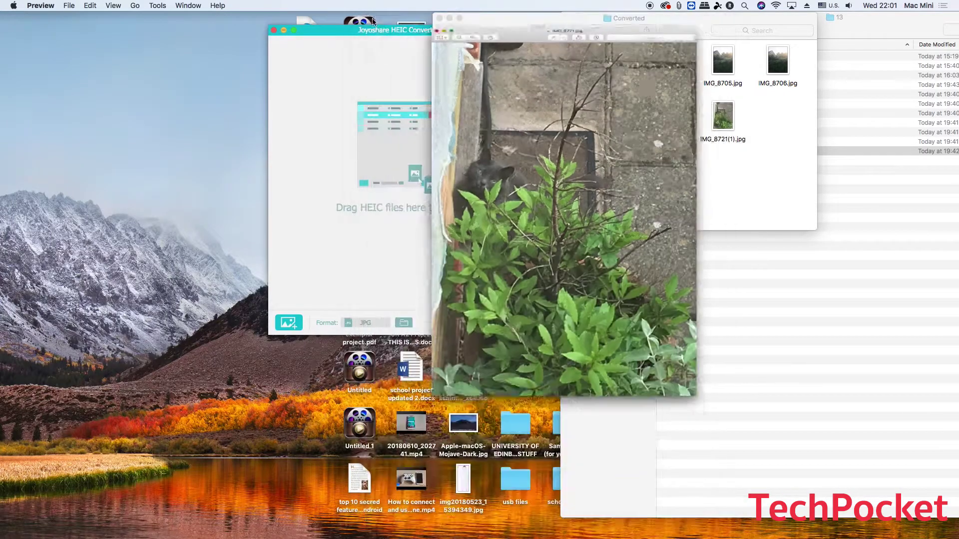
pyautogui.moveTo(699, 18); pyautogui.dragTo(456, 15)
pyautogui.doubleClick(428, 58)
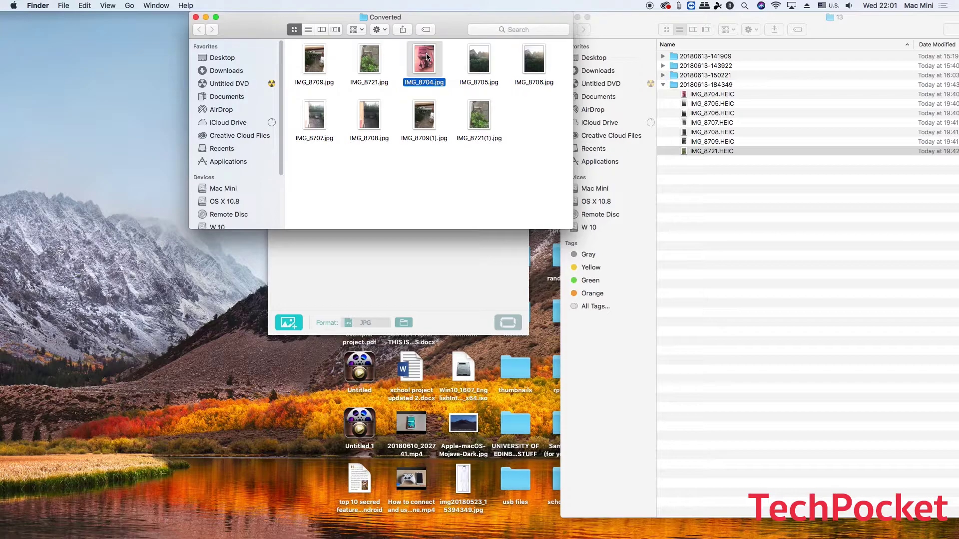
pyautogui.click(733, 94)
pyautogui.doubleClick(733, 94)
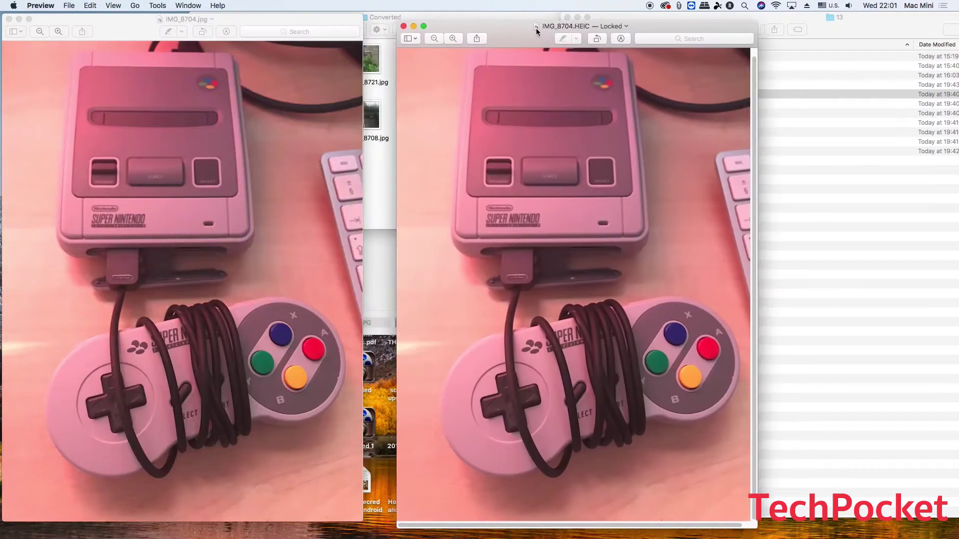
pyautogui.moveTo(535, 28); pyautogui.dragTo(502, 23)
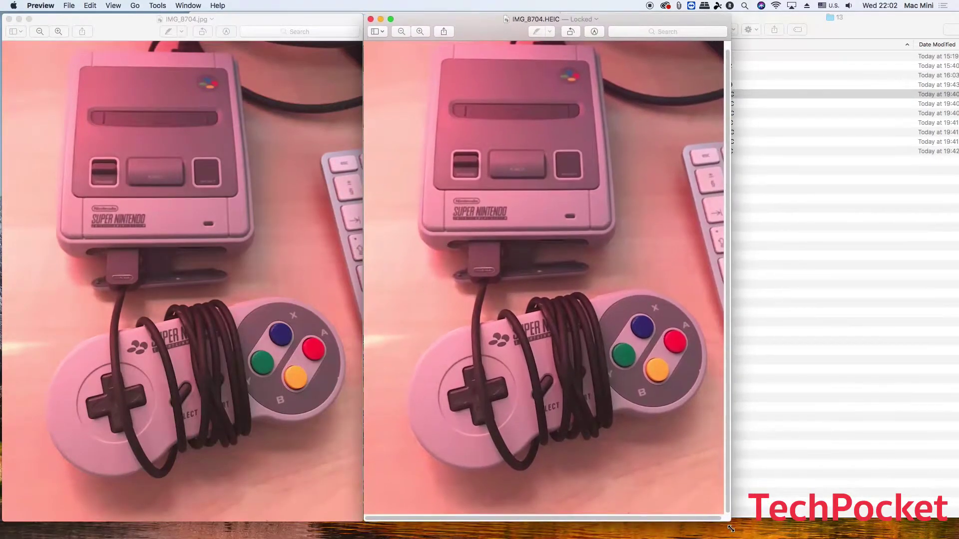
pyautogui.moveTo(724, 529); pyautogui.dragTo(733, 530)
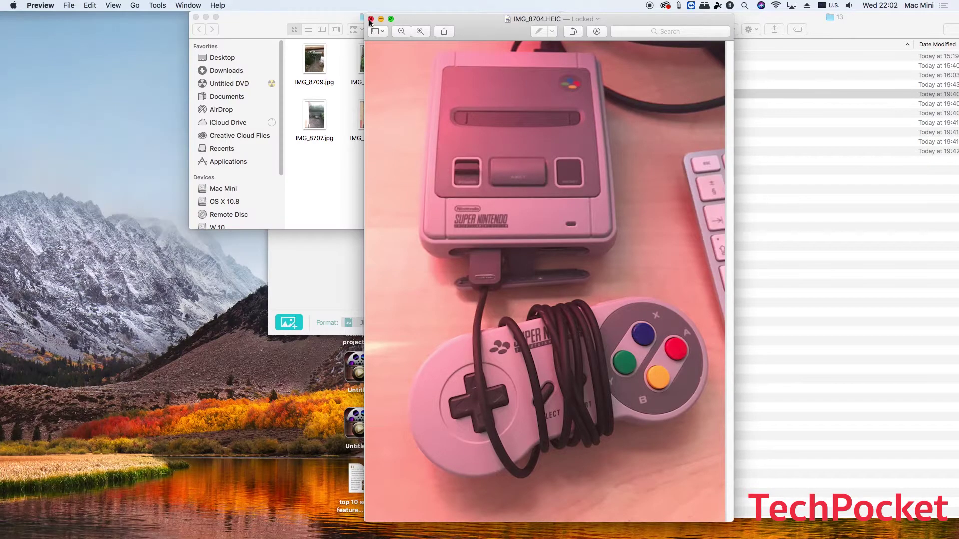
pyautogui.keyDown('alt'); pyautogui.click(370, 19); pyautogui.keyUp('alt')
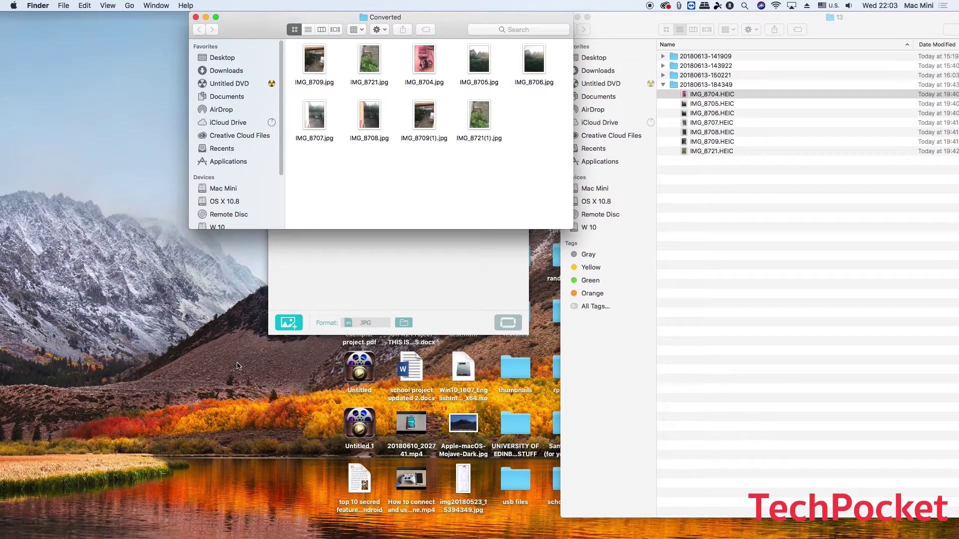